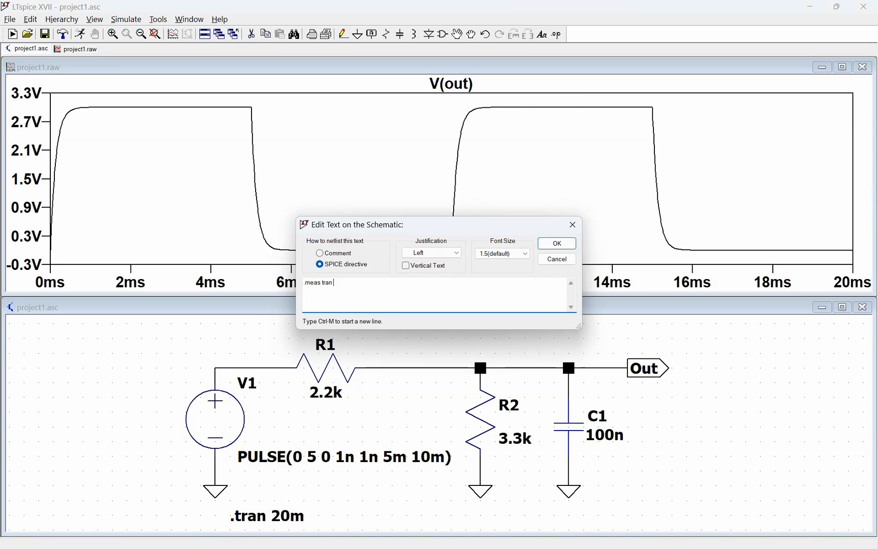
Write the SPICE directives ".meas tran vmax max V(out)" and ".meas tran t10 when V(out)=0.1*vmax" and place them below the circuit beside .tran 20m.
text(max max V(out)
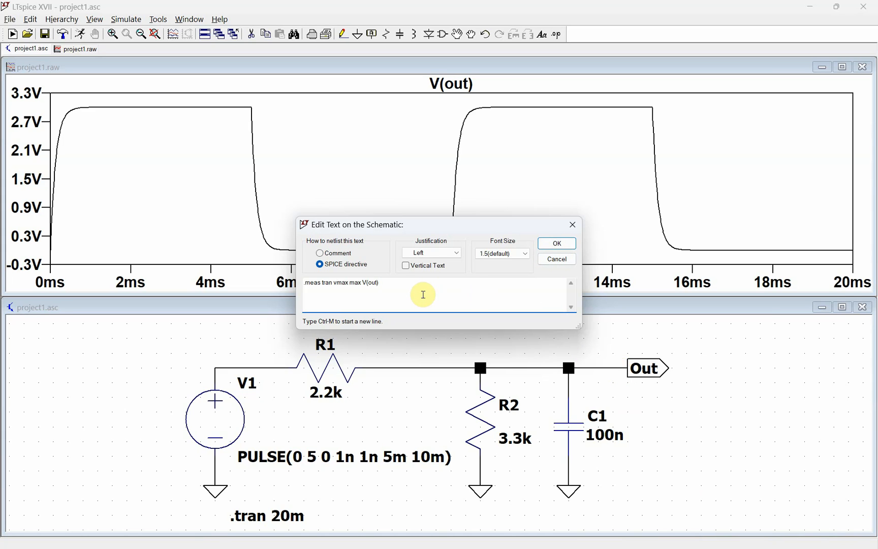
click(399, 285)
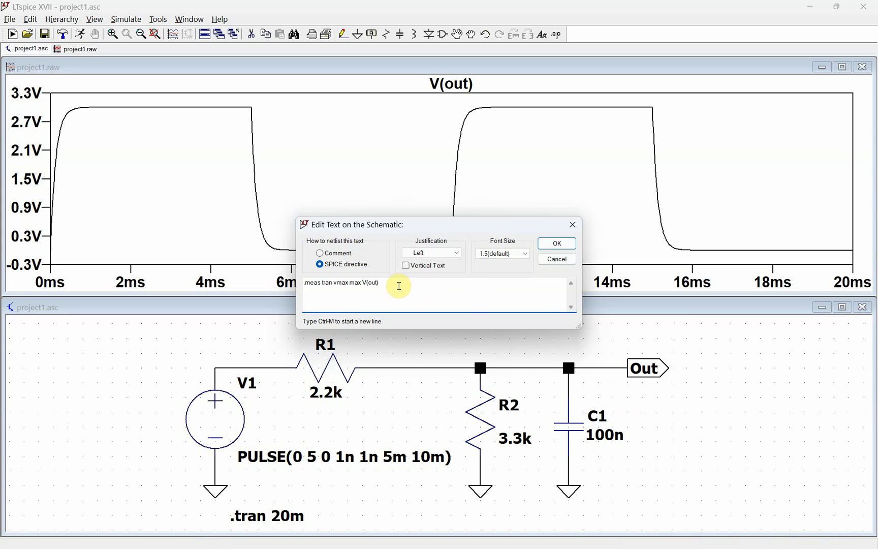
key(ctrl+m)
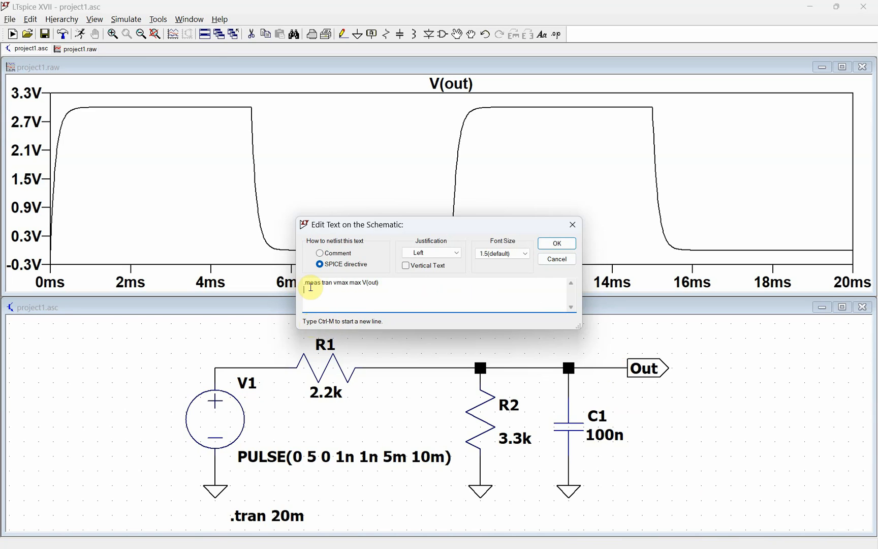
text(.meas tran t10 when V(out)=0.1*)
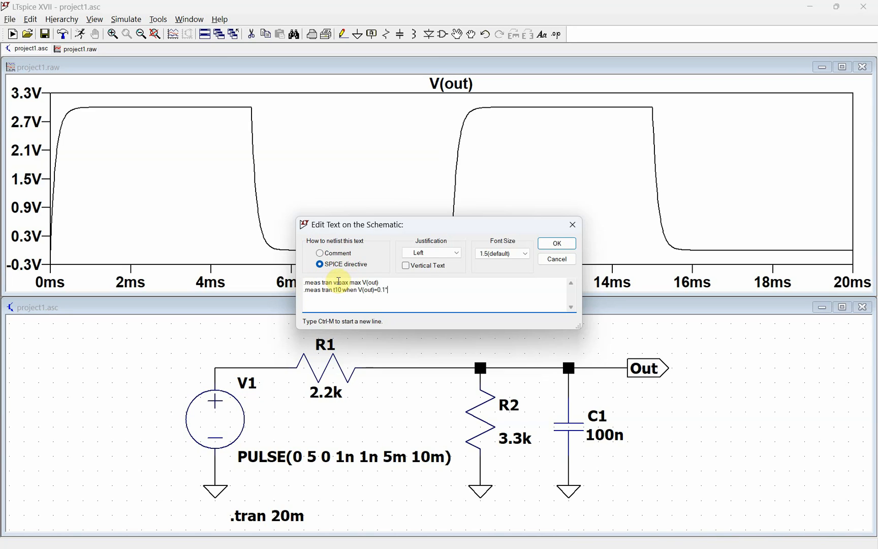
text(vmax)
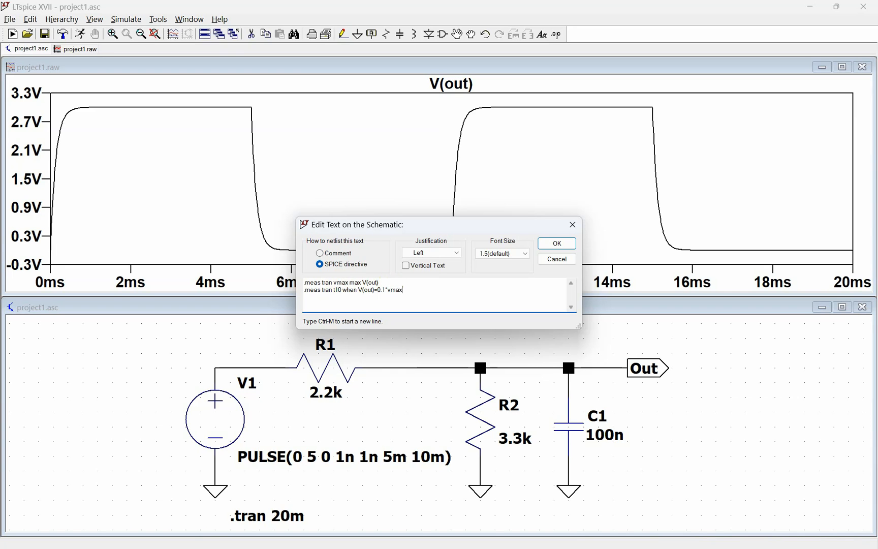
click(557, 244)
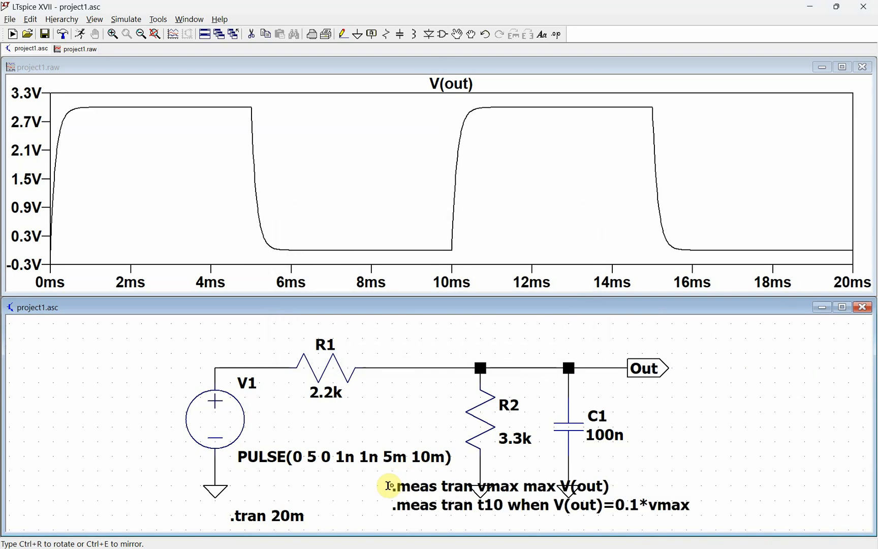
click(340, 506)
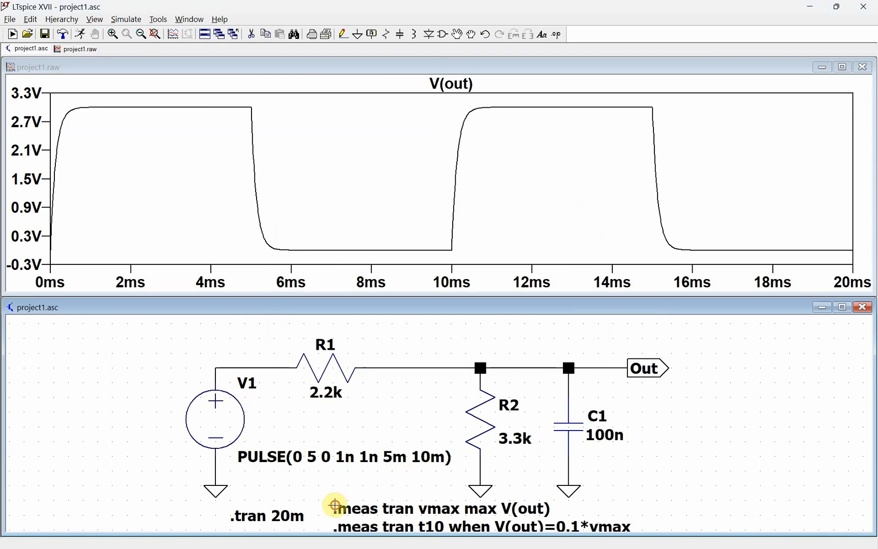
Run the simulation and check the vmax and t10 measurements in the SPICE error log.
click(80, 34)
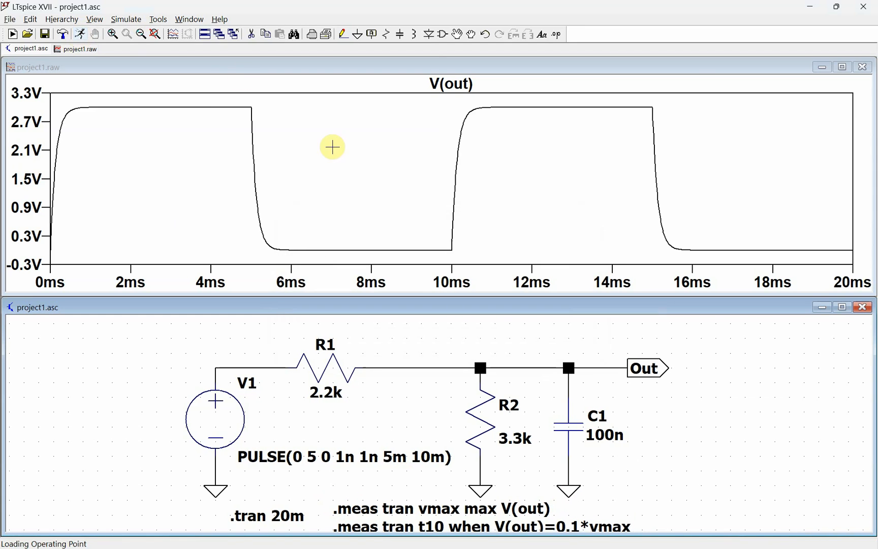
click(155, 34)
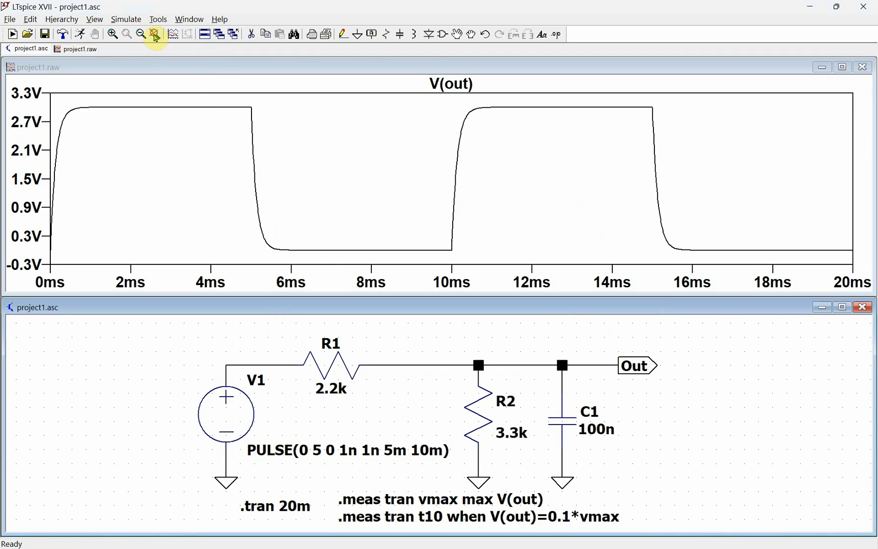
click(94, 19)
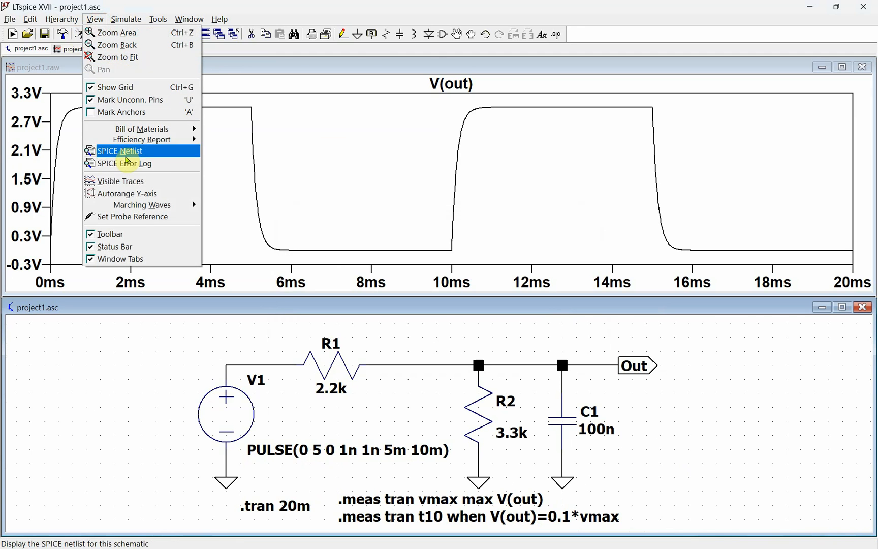
click(136, 168)
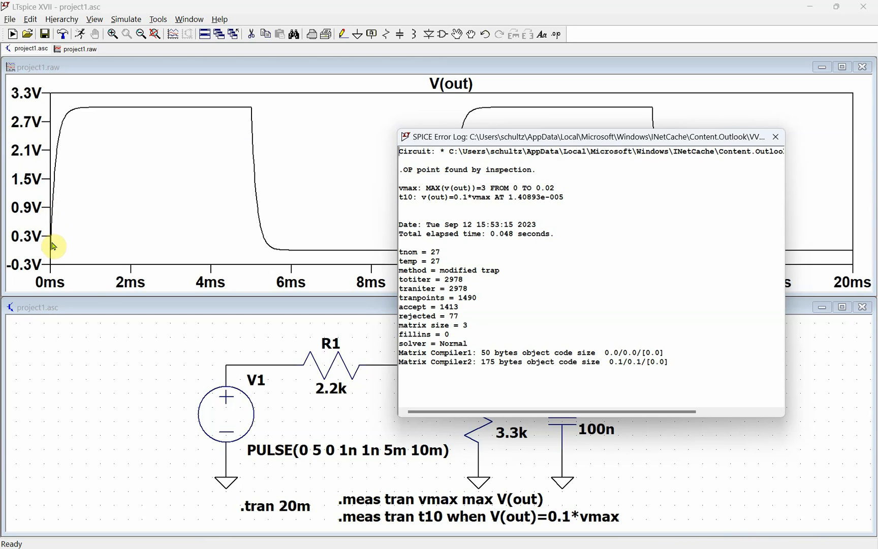
drag(513, 137, 585, 132)
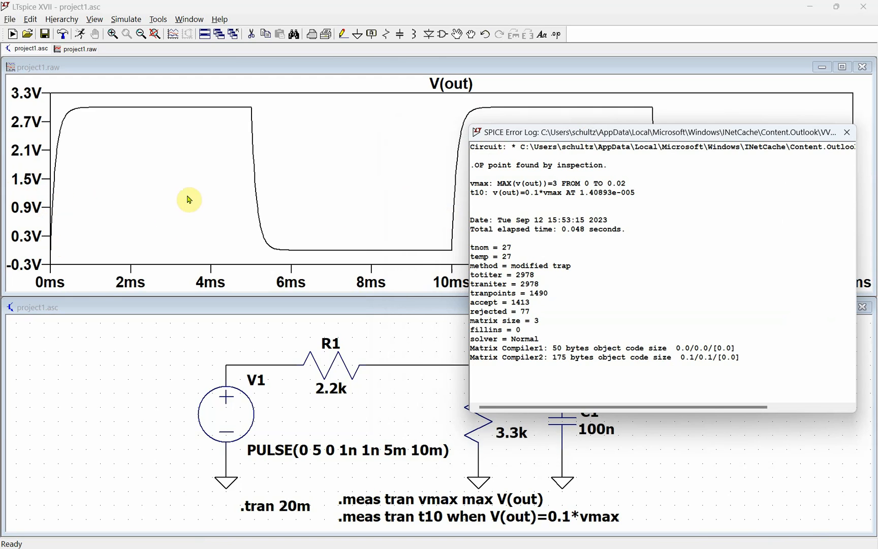
click(847, 132)
Append "cross 3" to the t10 measurement directive.
right_click(575, 517)
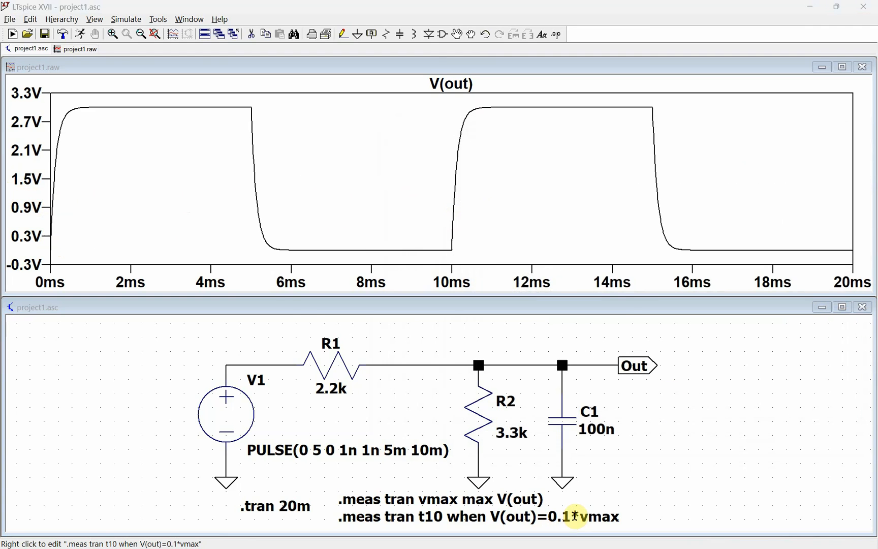
click(439, 387)
click(418, 291)
text(cross 3)
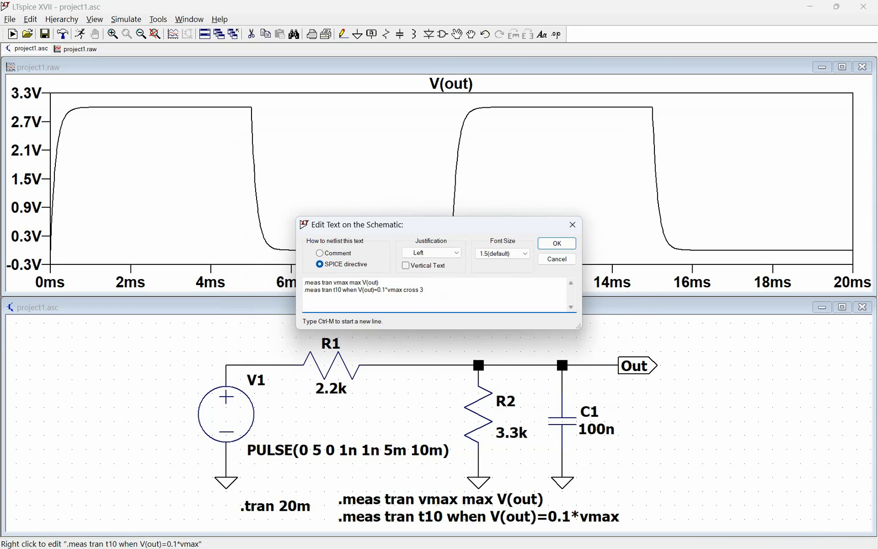
click(557, 244)
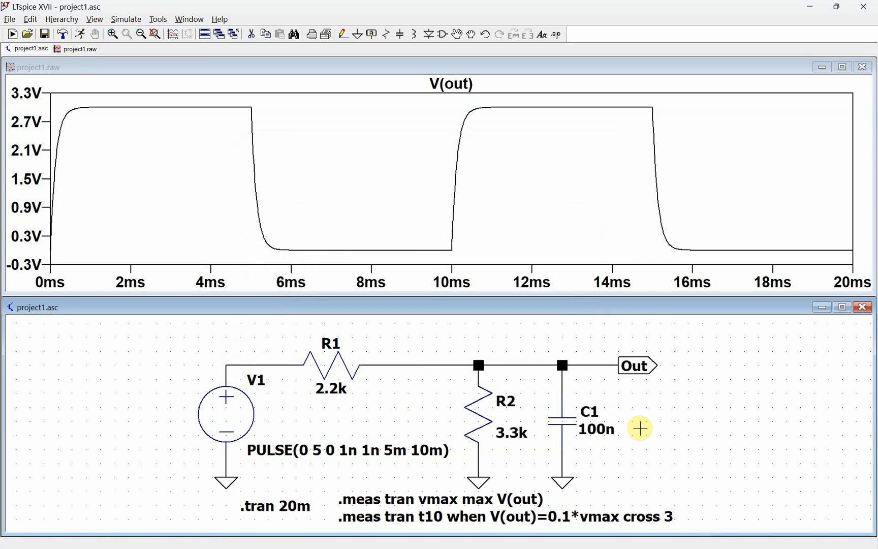
Check t10 in the SPICE error log and compare it with a cursor on the V(out) trace at the second rising edge.
key(ctrl+l)
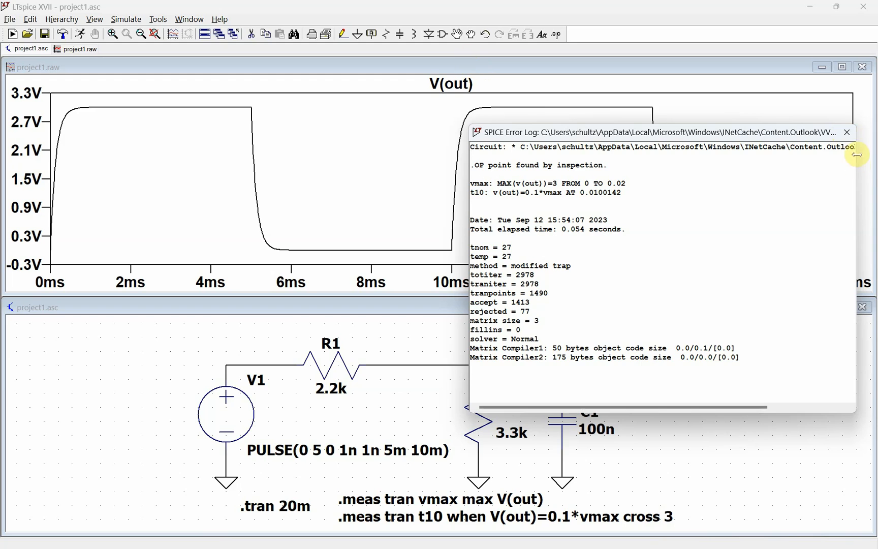
click(847, 132)
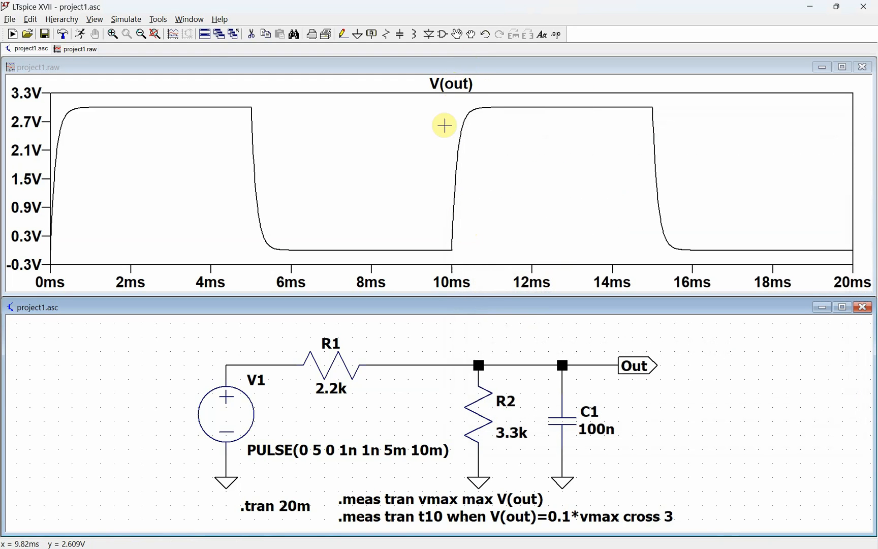
click(464, 85)
drag(450, 164, 452, 164)
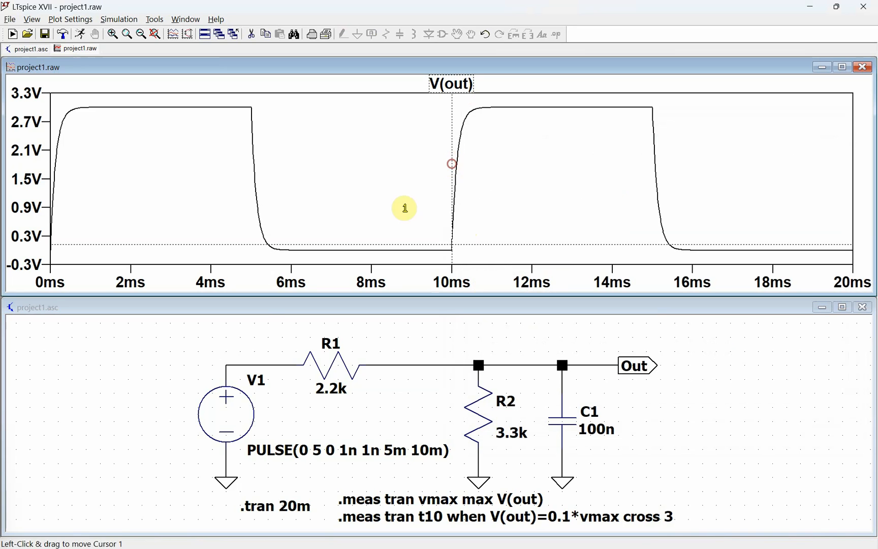
drag(1, 441, 758, 355)
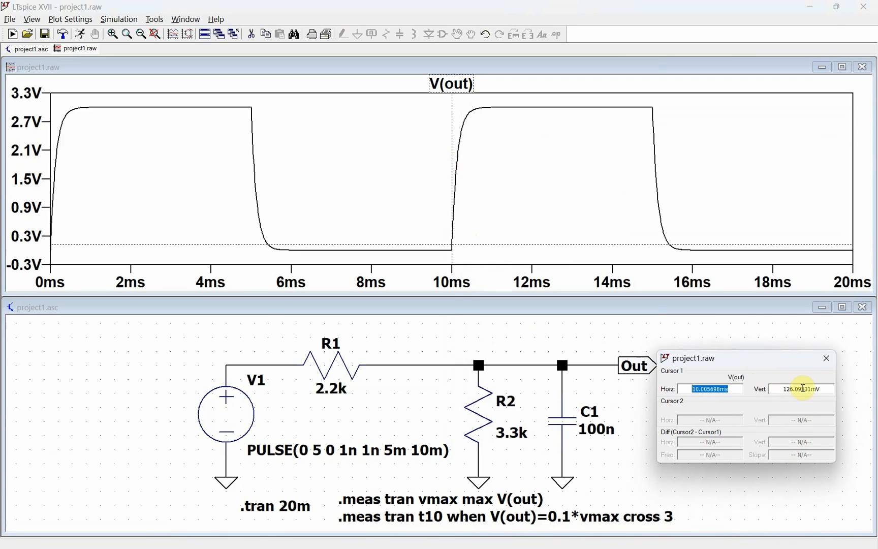
click(827, 358)
Review the t10 measurement directive and its entry in the SPICE error log again.
right_click(477, 520)
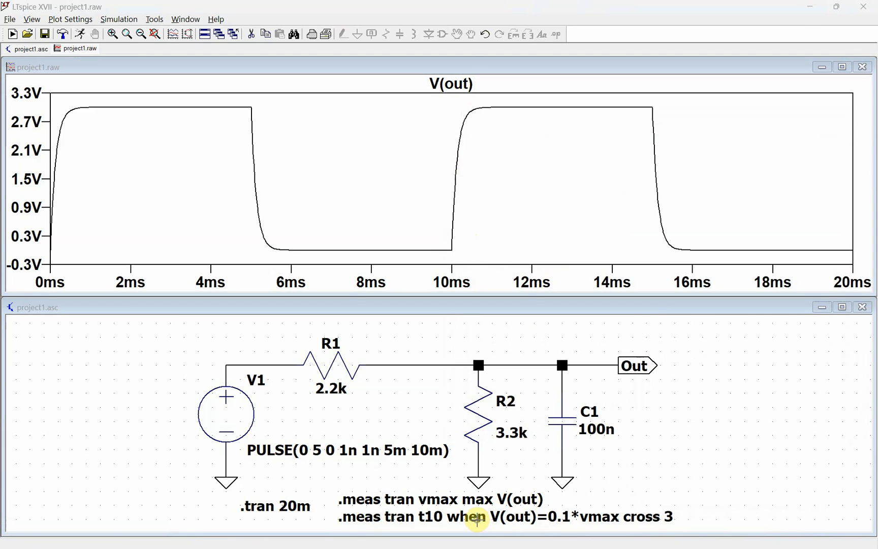
click(449, 387)
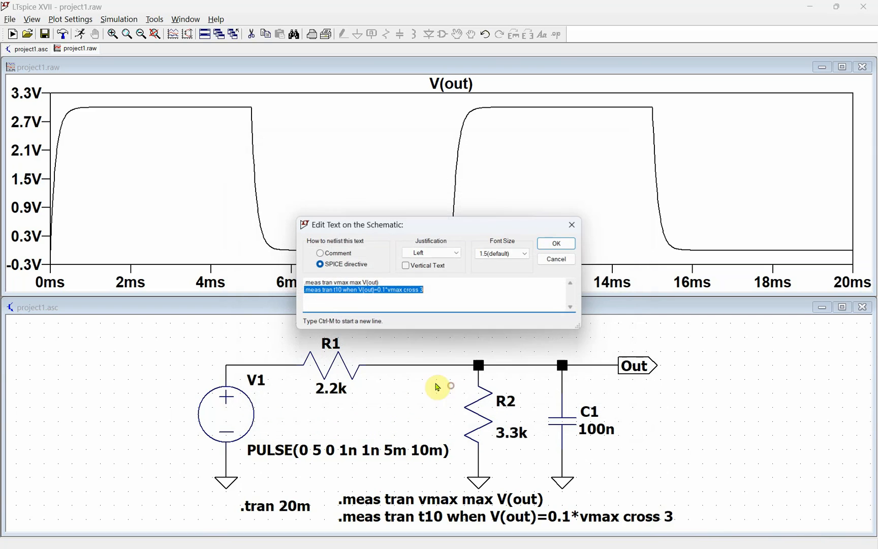
click(438, 293)
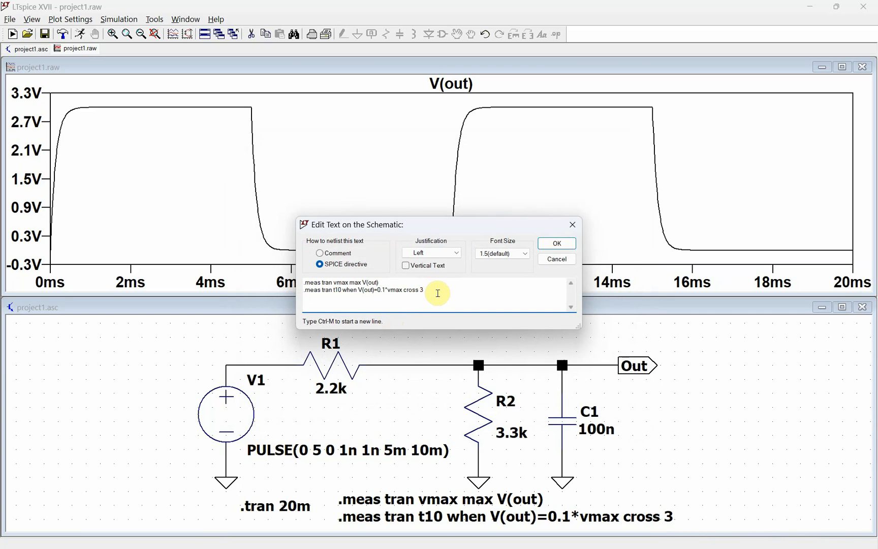
key(Return)
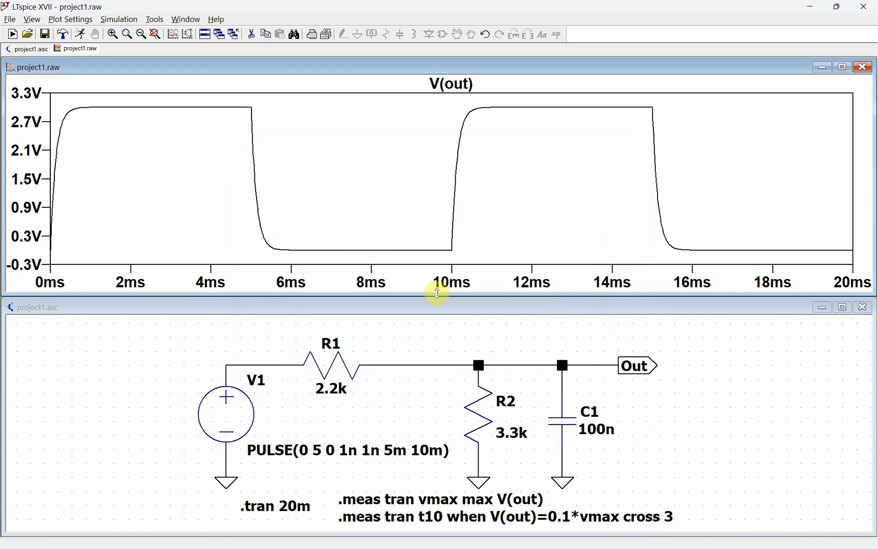
key(ctrl+l)
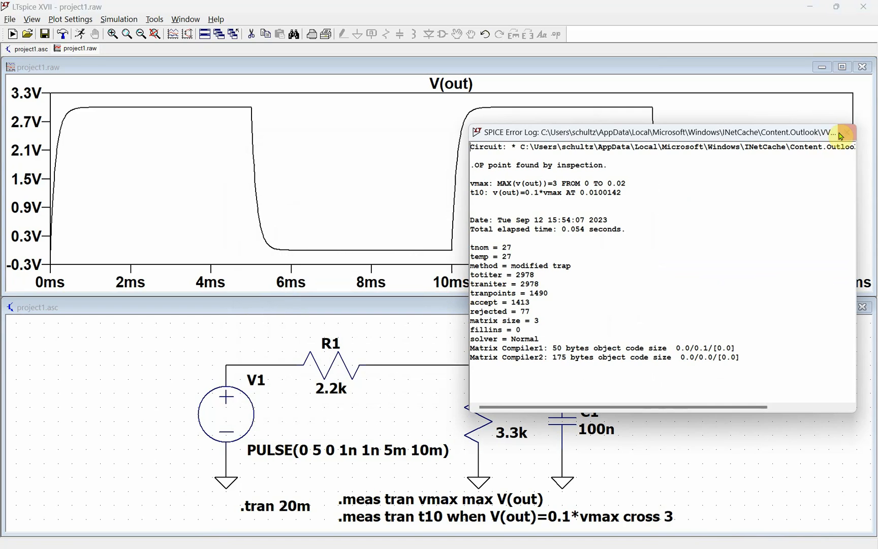
click(847, 133)
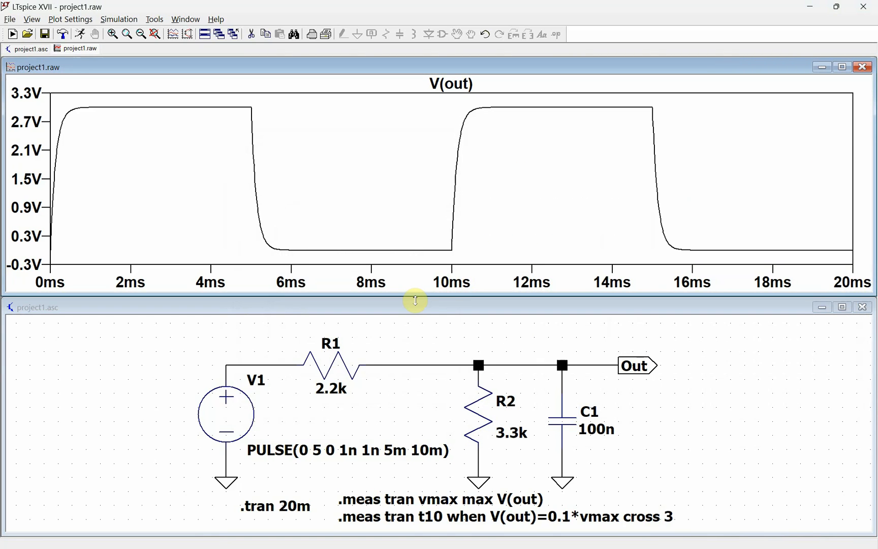
click(368, 423)
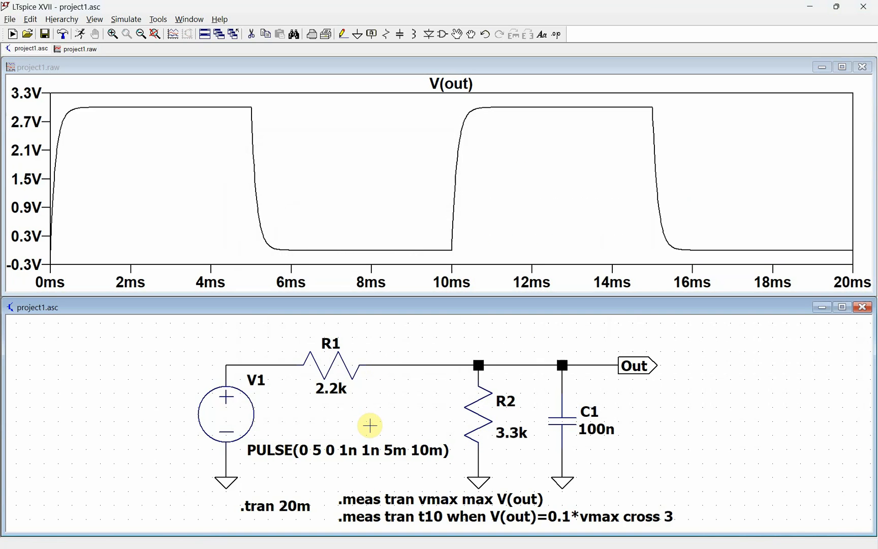
key(s)
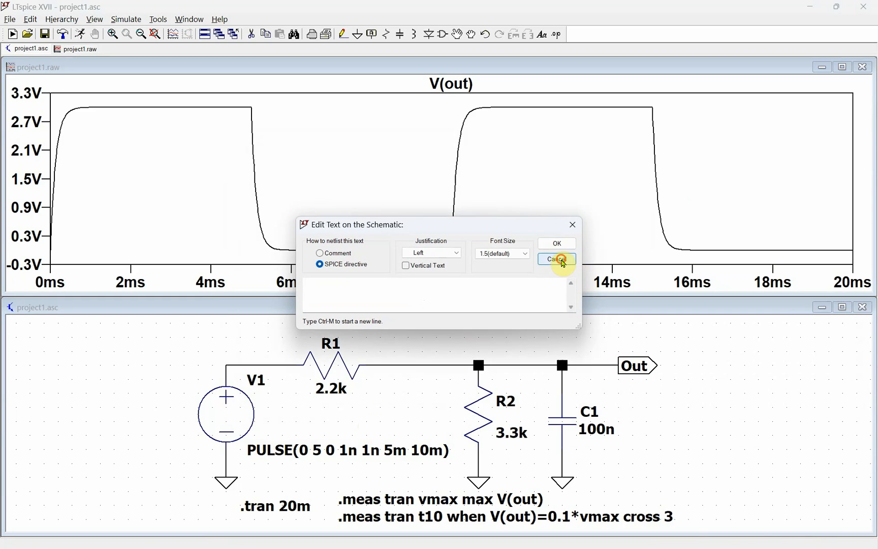
click(558, 259)
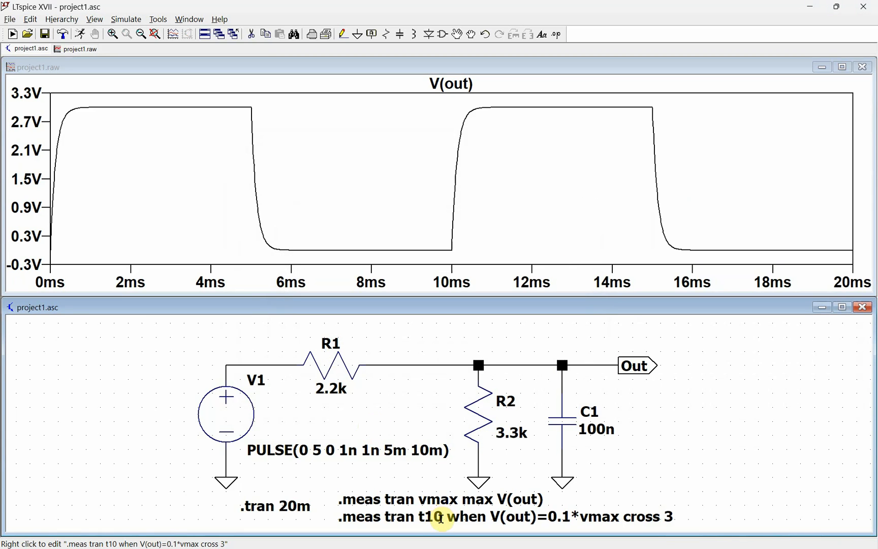
Duplicate the t10 measurement line and change the copy to ".meas tran t90 when V(out)=0.9*vmax cross 3".
right_click(435, 518)
click(438, 385)
click(429, 291)
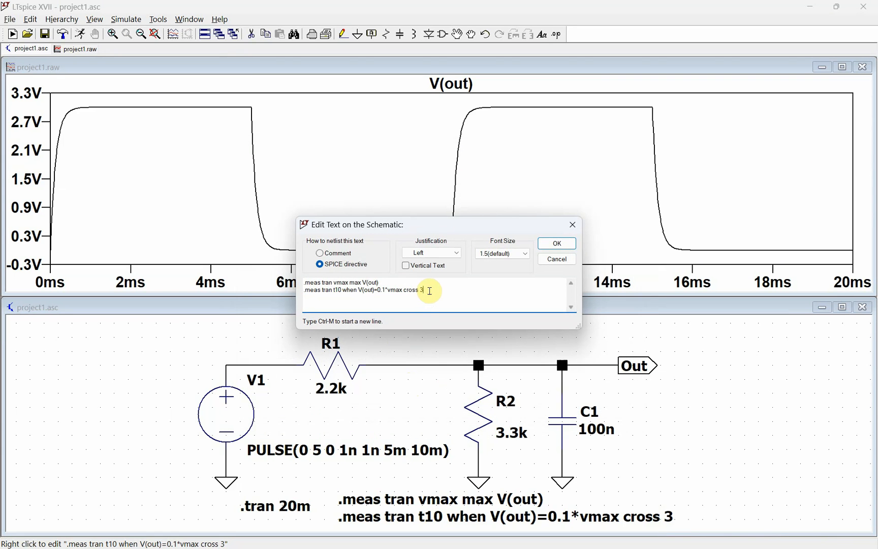
key(ctrl+m)
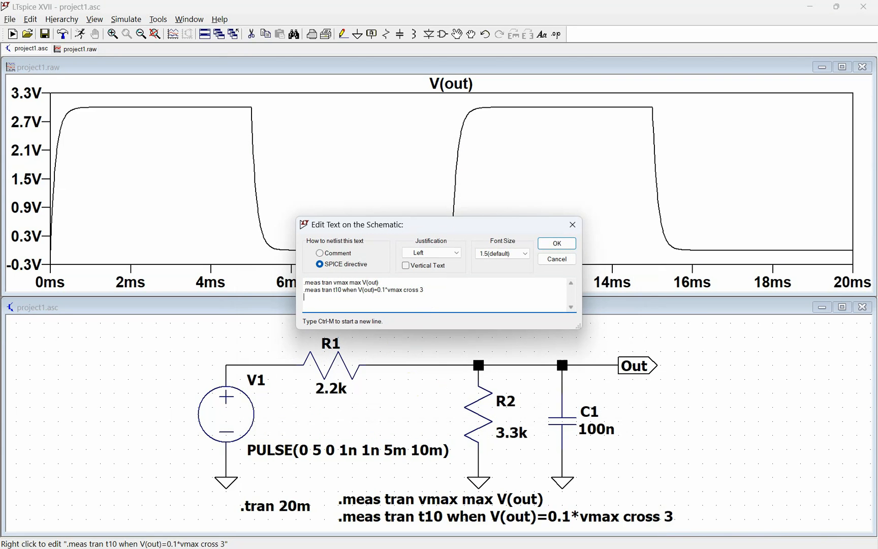
key(shift+Up)
key(ctrl+c)
key(Down)
key(ctrl+v)
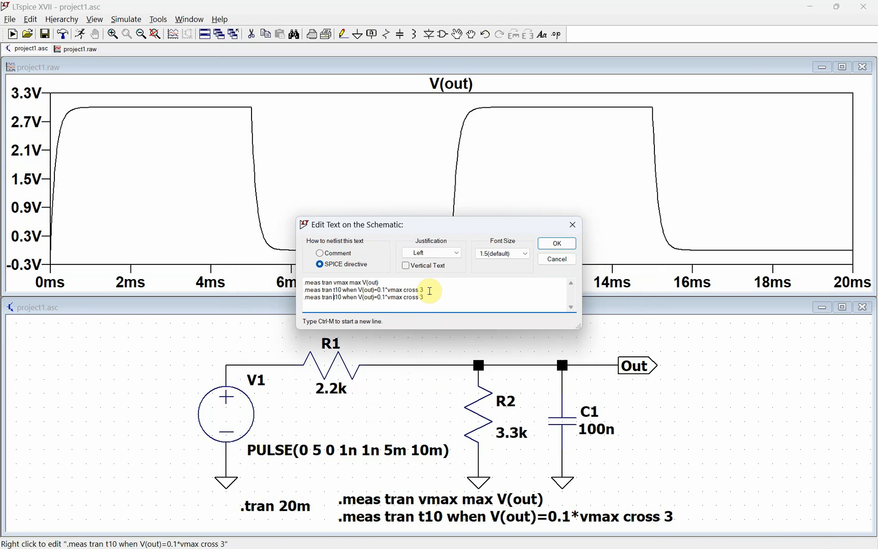
key(BackSpace)
text(9)
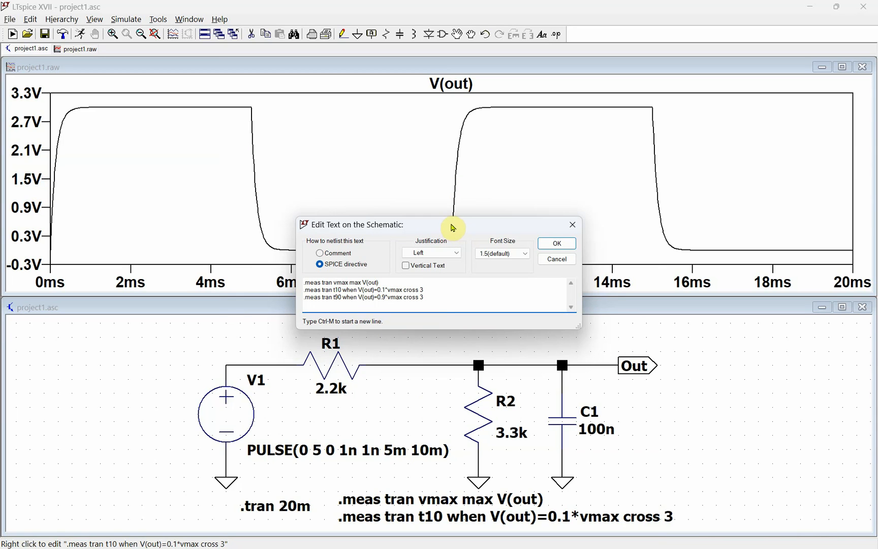
Add the line ".meas trise param t90-t10" after the t90 measurement and apply the directive changes.
click(439, 298)
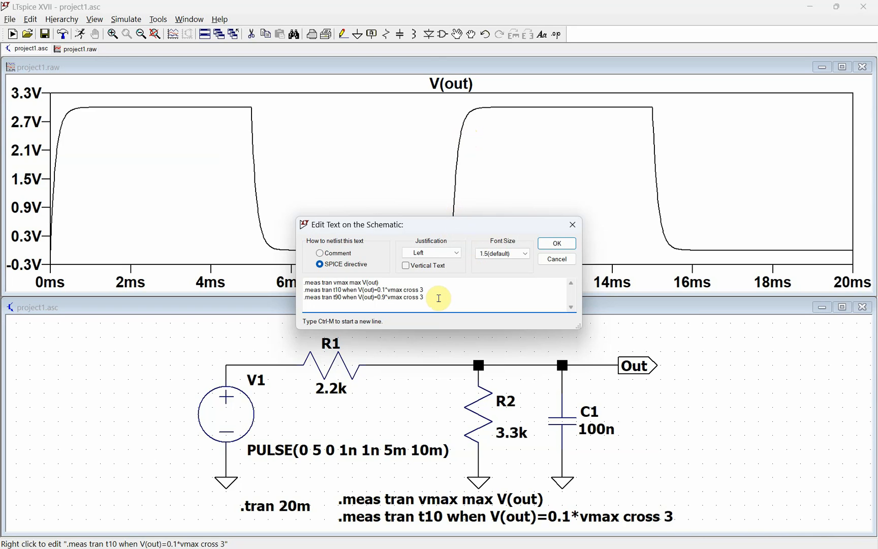
key(ctrl+m)
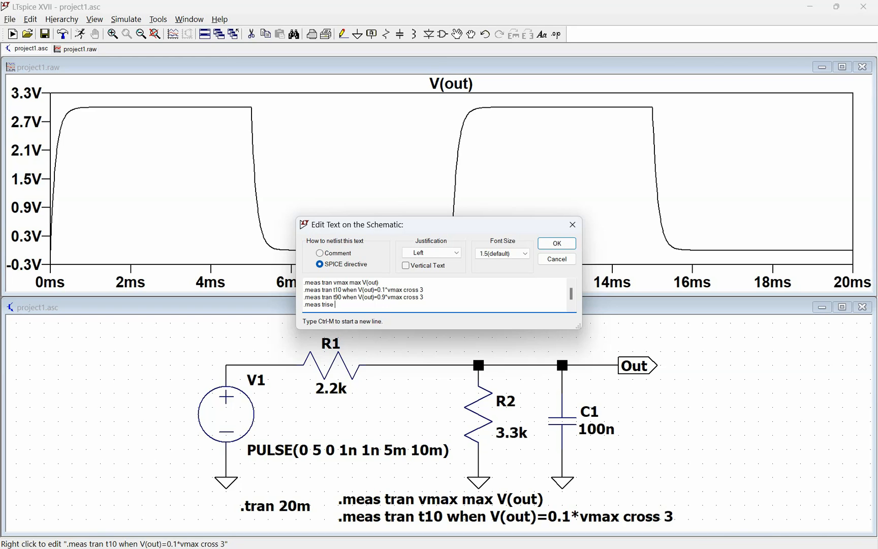
text(ram)
click(560, 244)
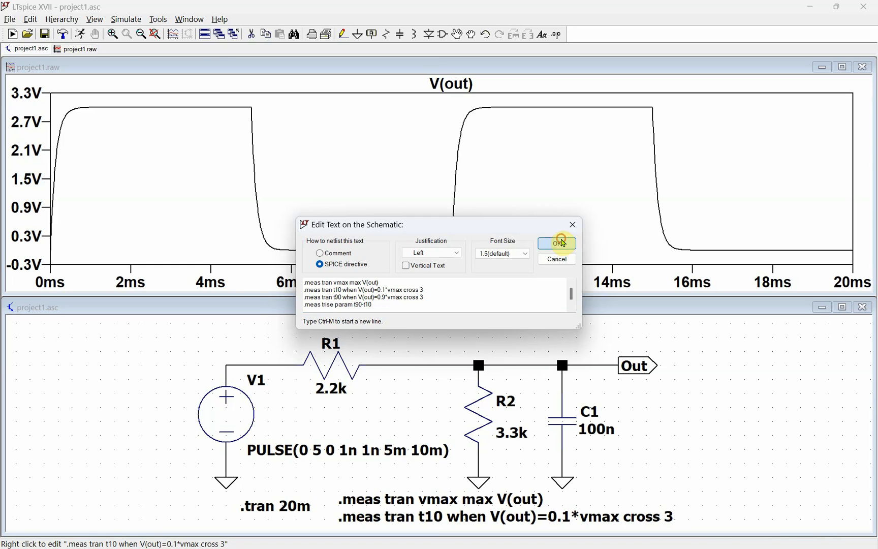
Rerun the simulation and check the t10, t90 and trise measurements in the SPICE error log.
click(153, 34)
click(80, 34)
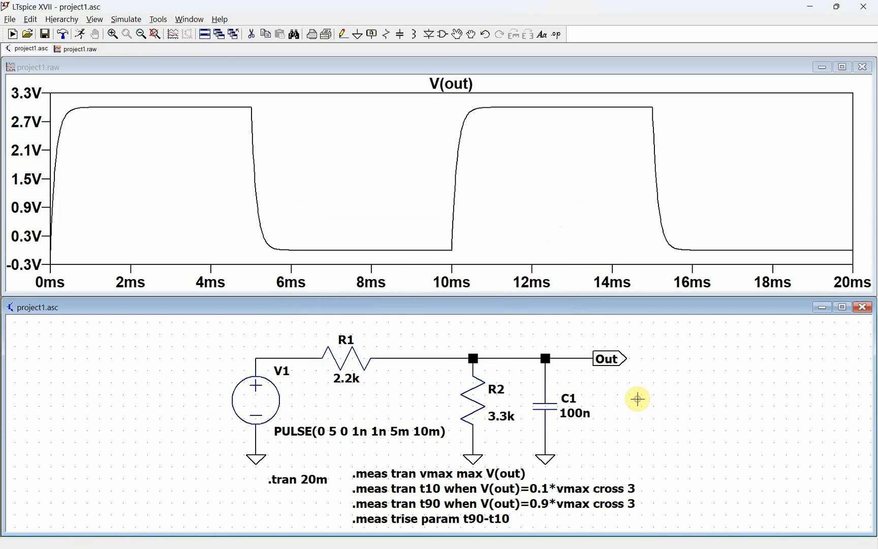
key(ctrl+l)
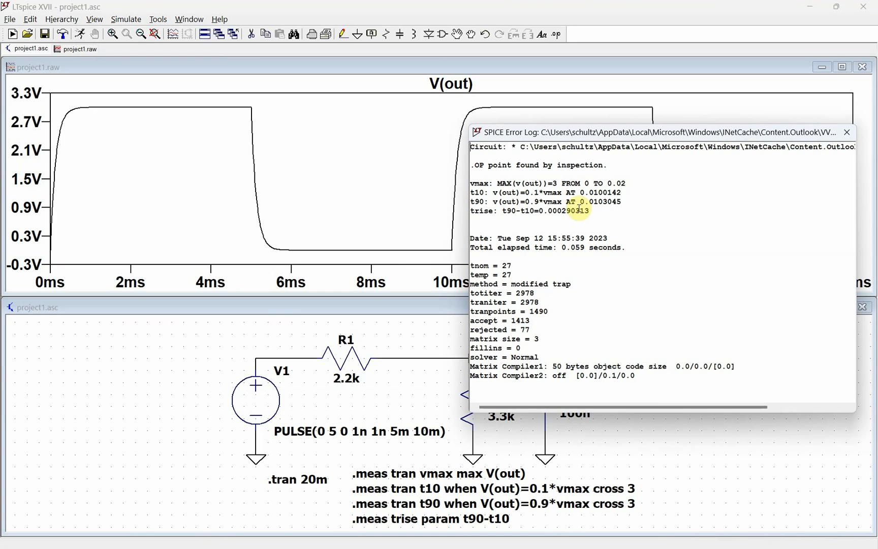
click(554, 181)
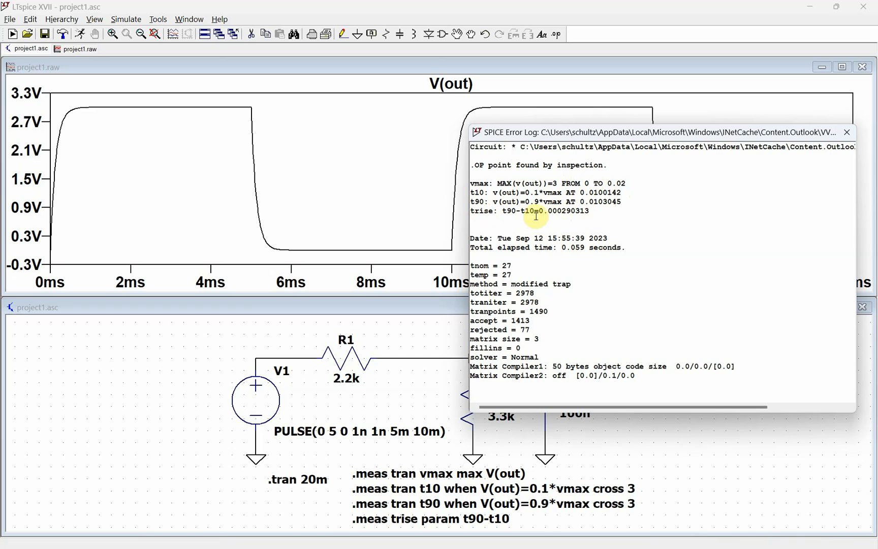
click(591, 213)
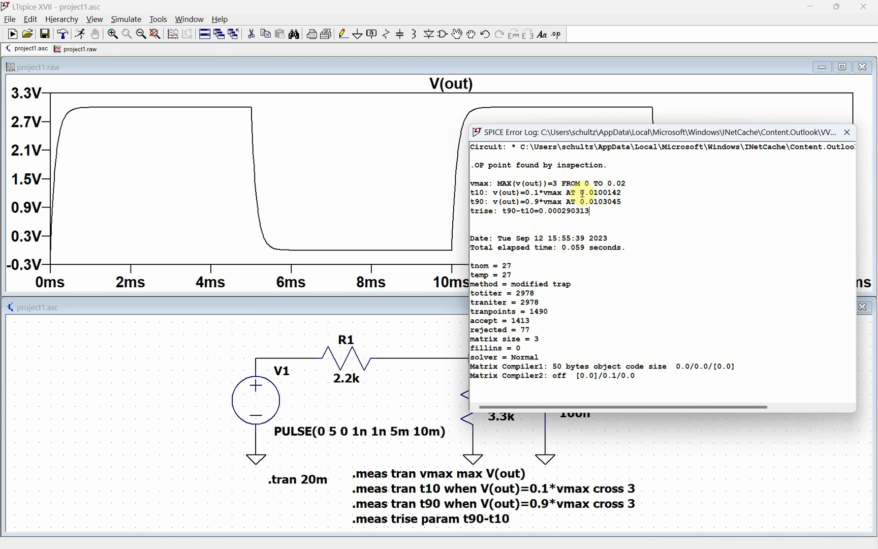
click(850, 134)
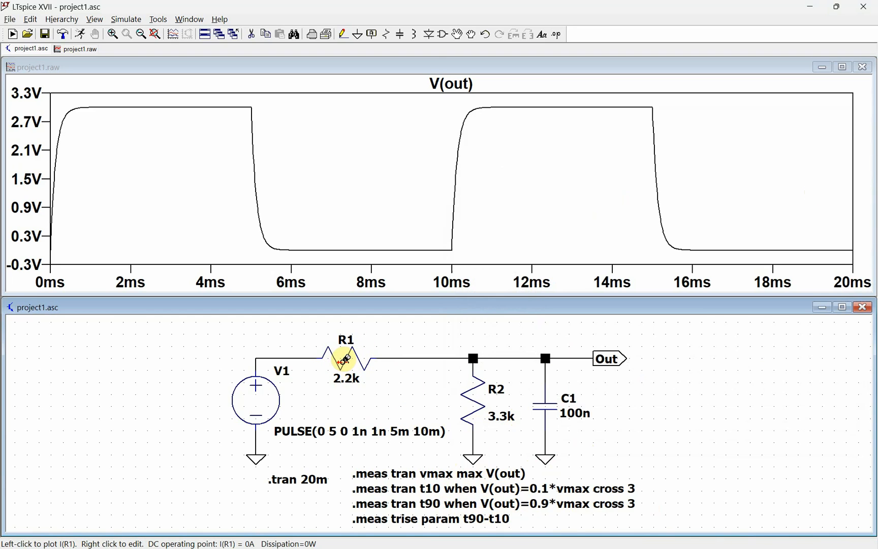
Add a ".meas I10 find I(R1)" line below the trise directive, reusing the t10 condition "V(out)=0.1*vmax cross 3".
right_click(443, 519)
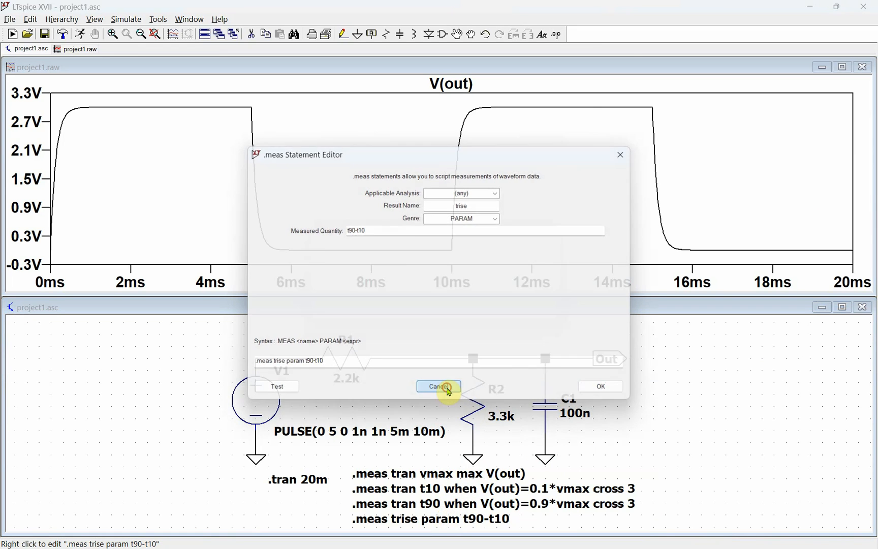
click(449, 389)
click(381, 305)
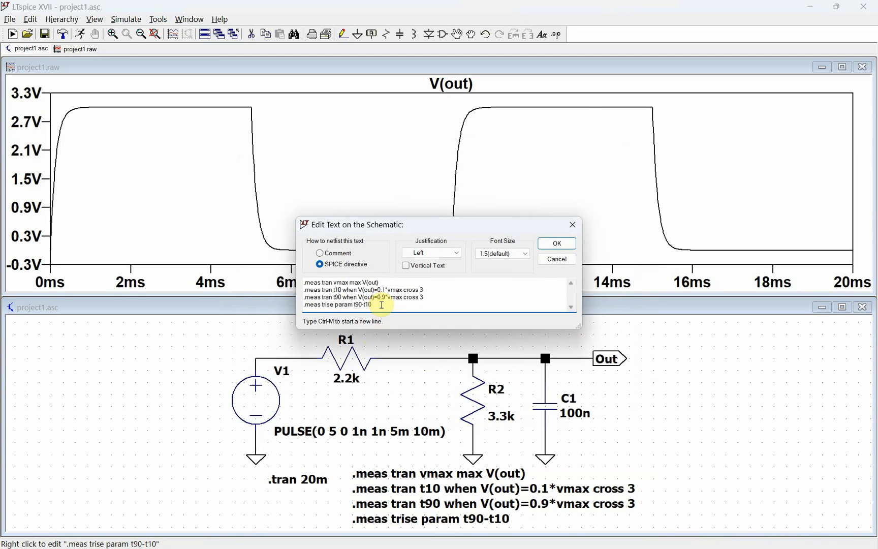
key(ctrl+m)
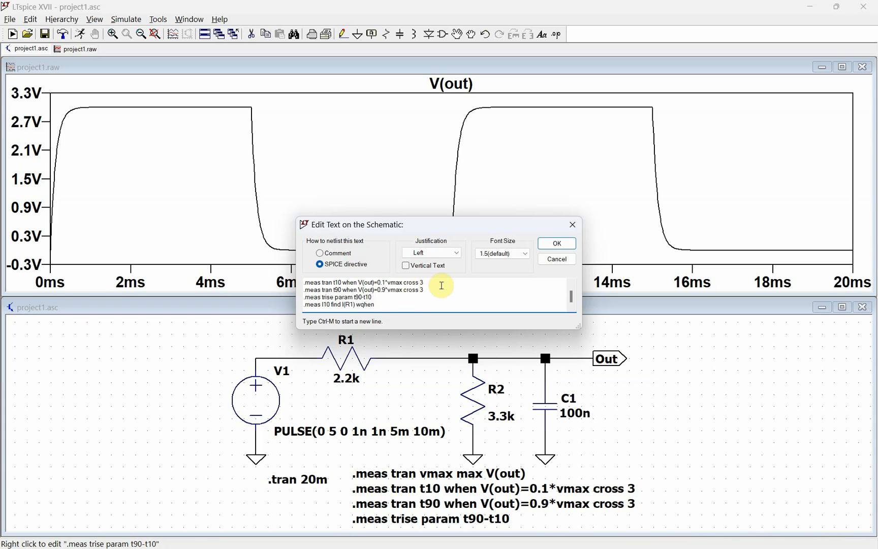
drag(432, 283, 359, 283)
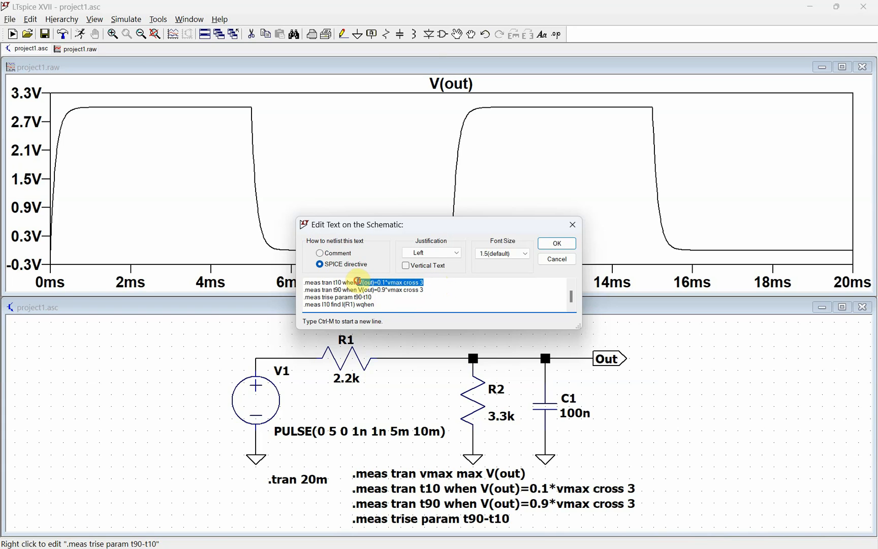
click(384, 304)
key(ctrl+v)
Correct the misspelled "when" in the I10 directive, insert "tran" before I10, and apply the directive changes.
click(363, 308)
key(BackSpace)
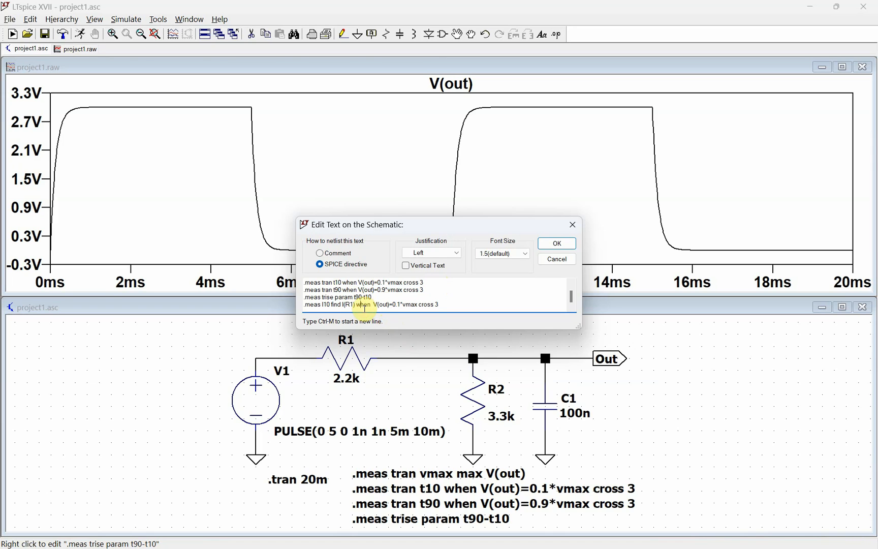
click(322, 304)
text(tran)
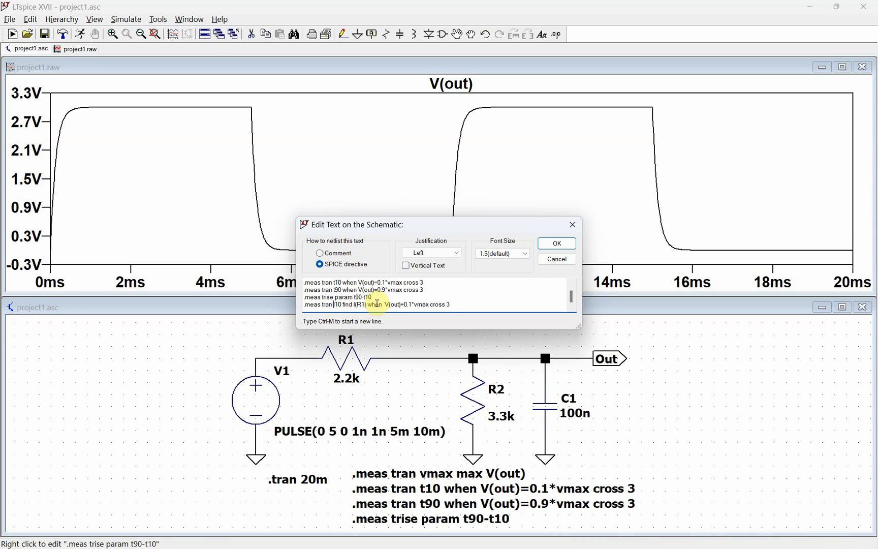
click(562, 244)
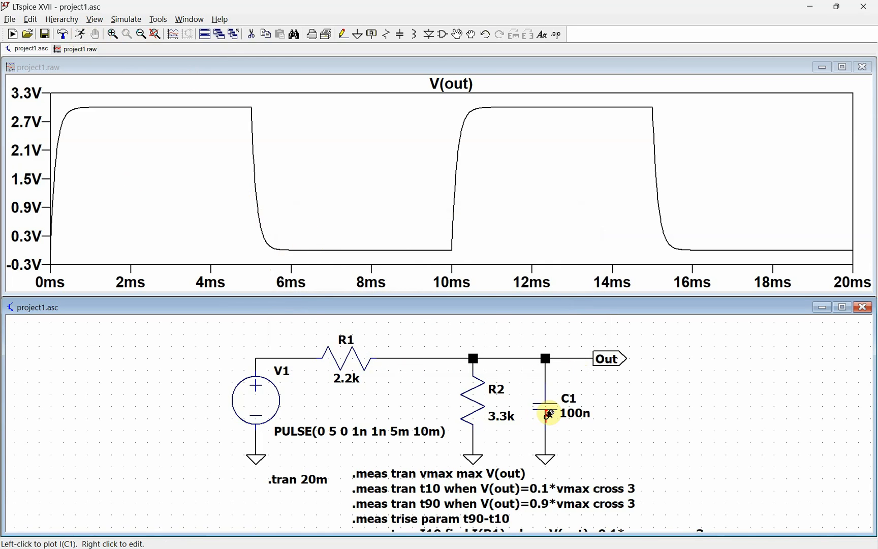
Rerun the simulation and check the I10 current measurement against the t10 time in the SPICE error log.
key(ctrl+l)
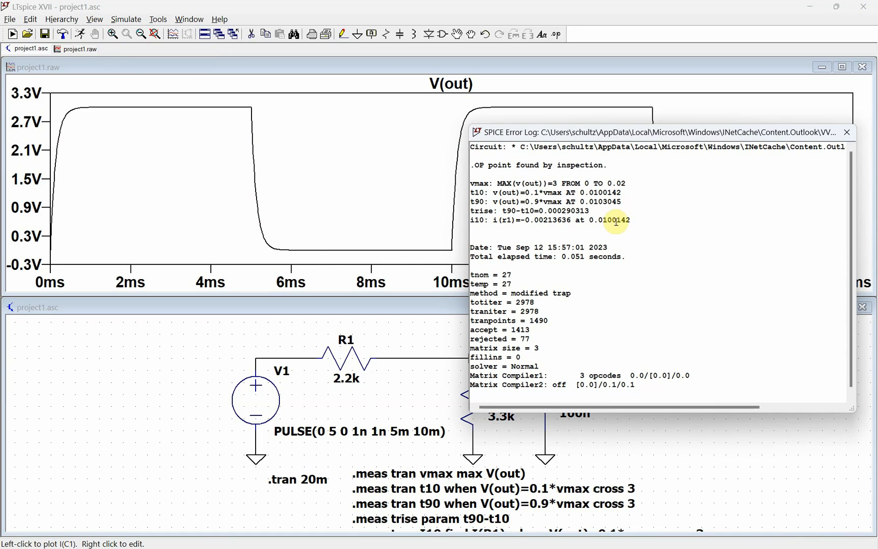
click(618, 193)
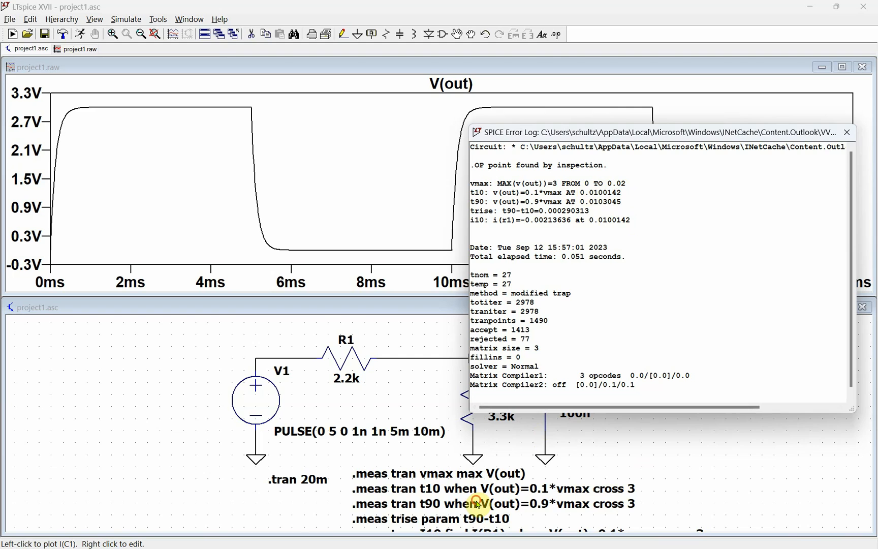
click(847, 132)
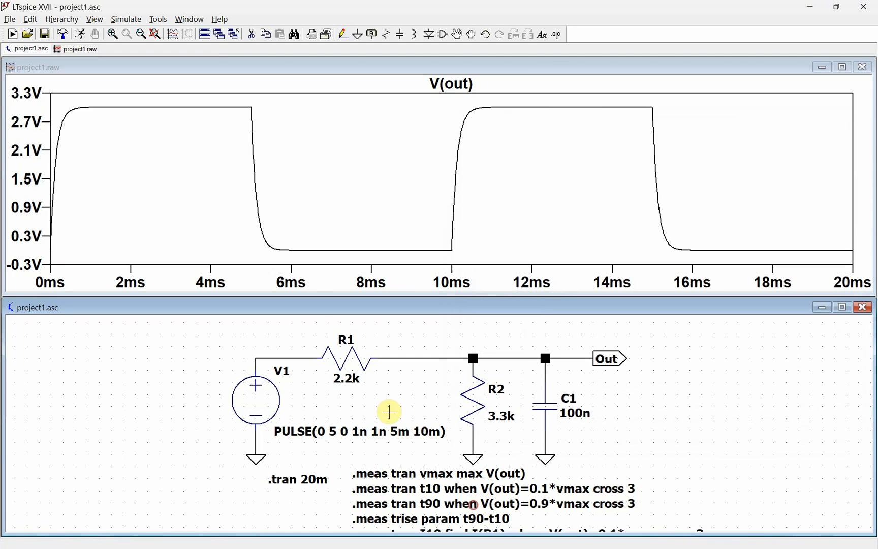
click(154, 34)
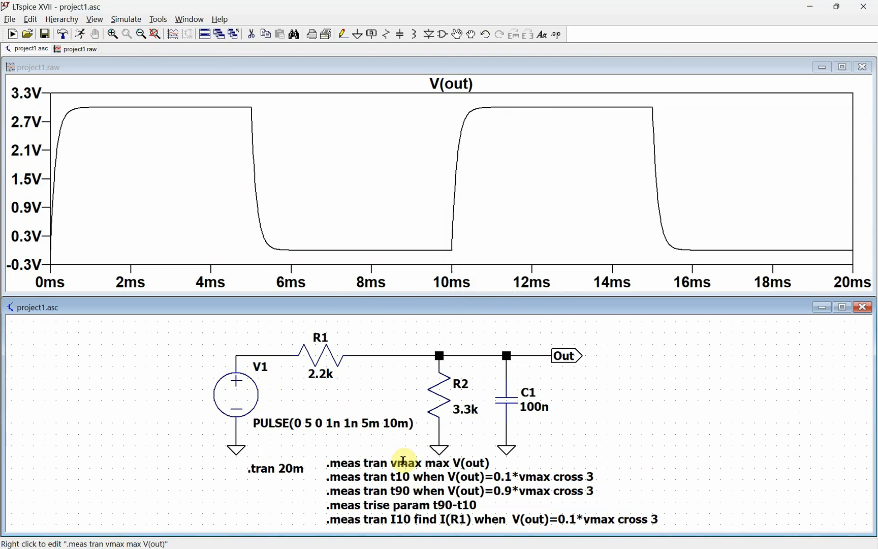